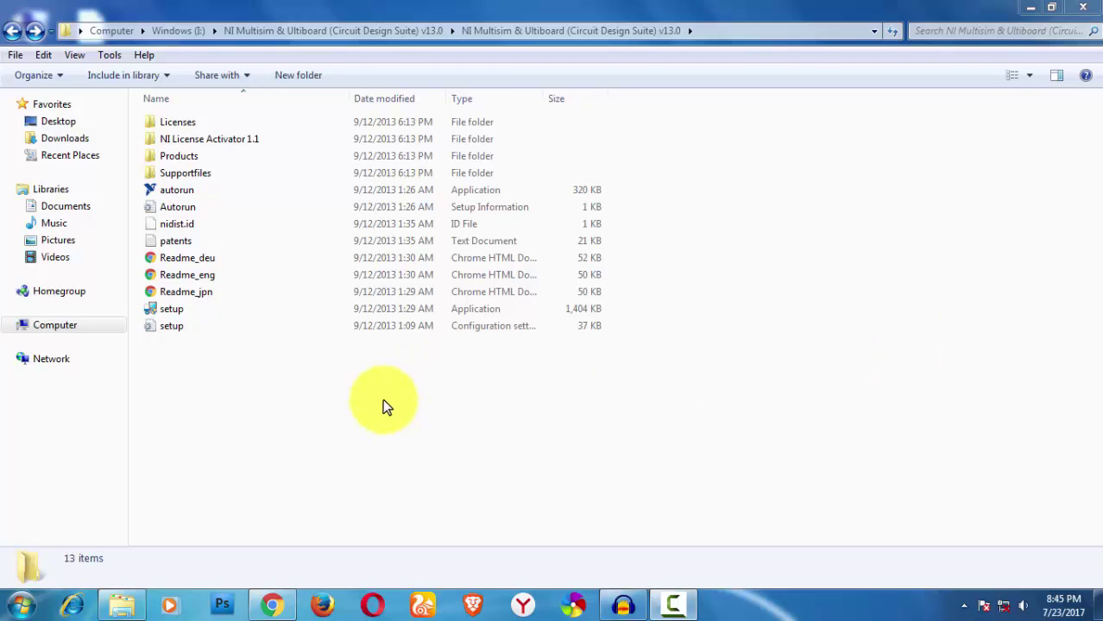
Select the setup application in the NI Multisim & Ultiboard (Circuit Design Suite) v13.0 folder
click(374, 308)
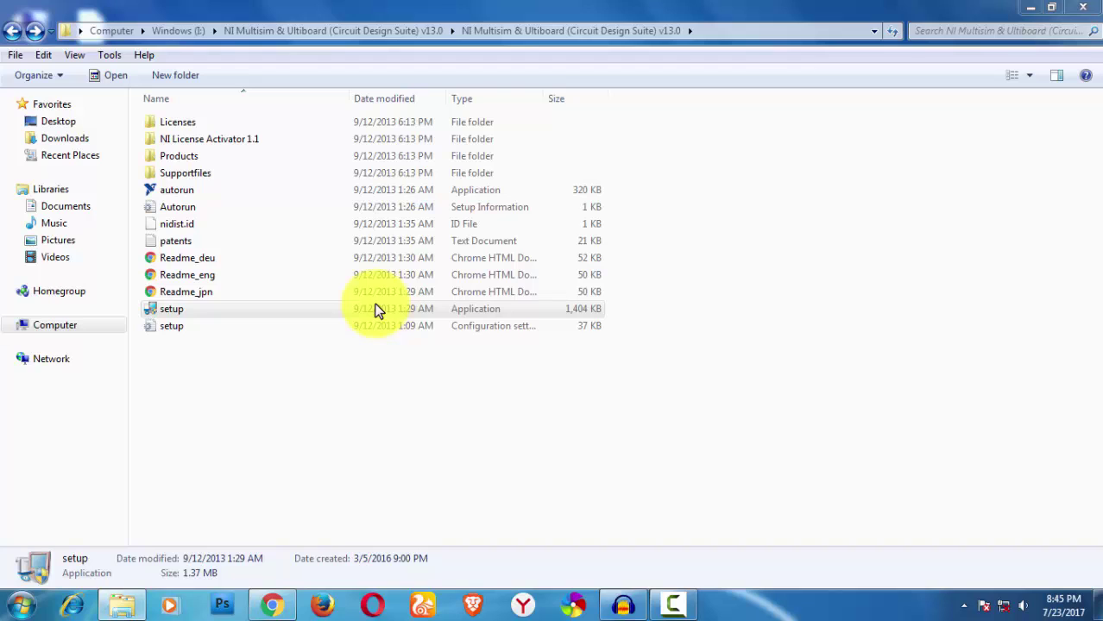
Launch the installer, set Organization to 'Home' and continue with the serial number left blank
double_click(375, 308)
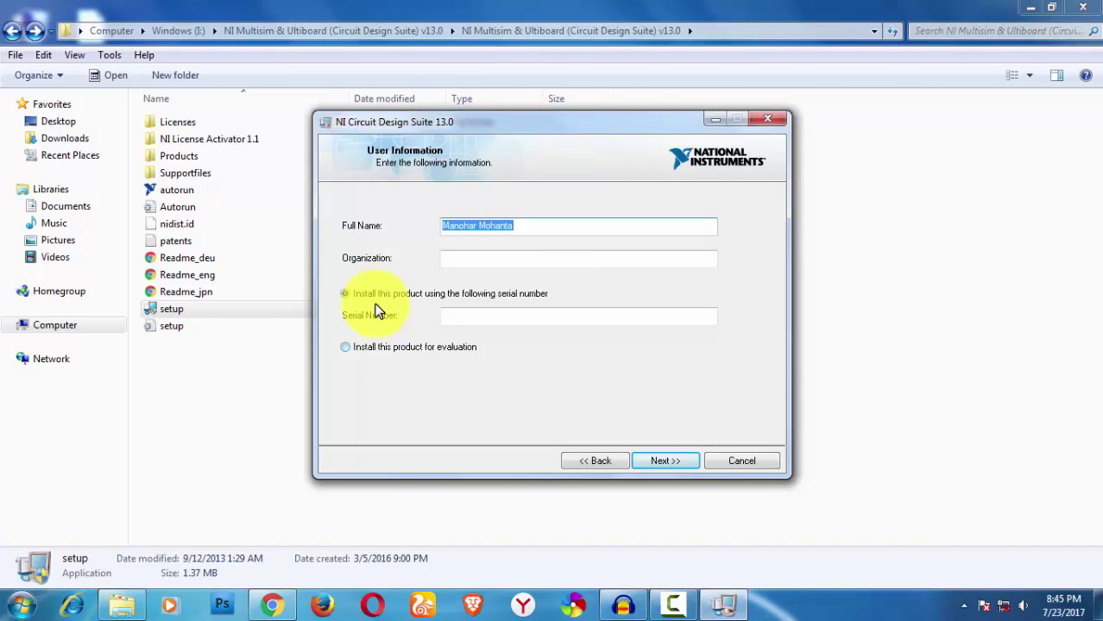
click(535, 256)
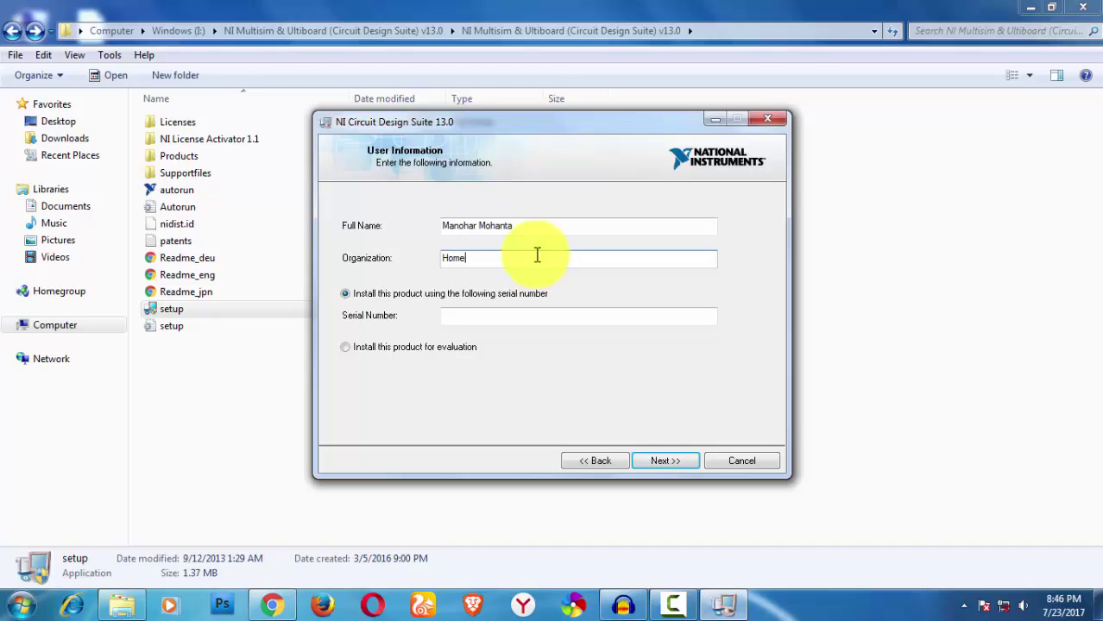
click(662, 460)
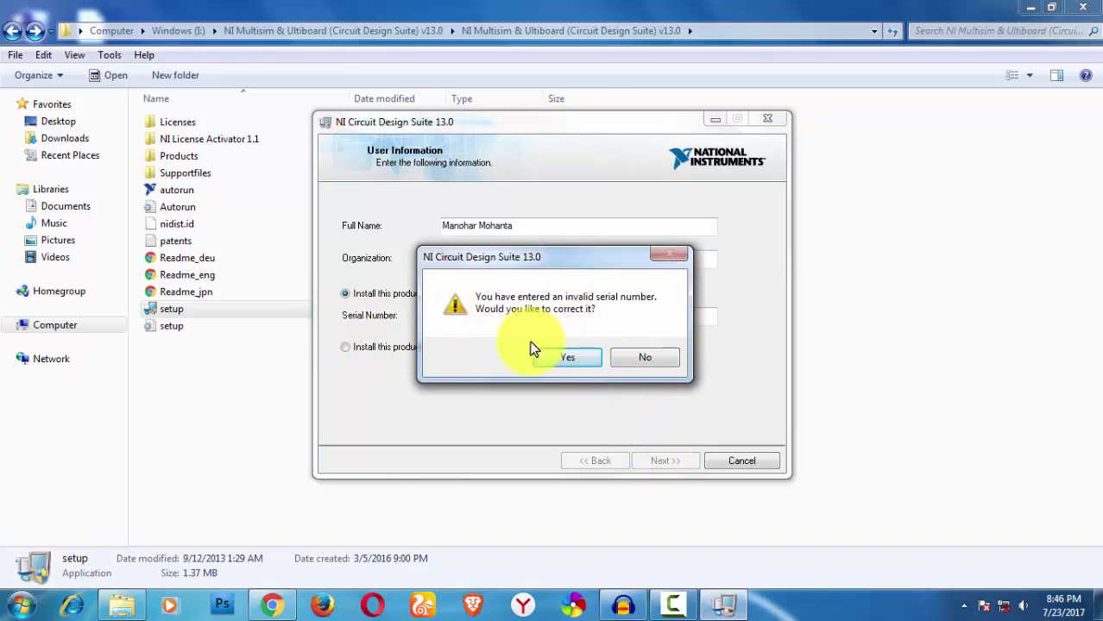
Decline the serial warning, keep the default folder and features, and accept both licence agreements
click(627, 359)
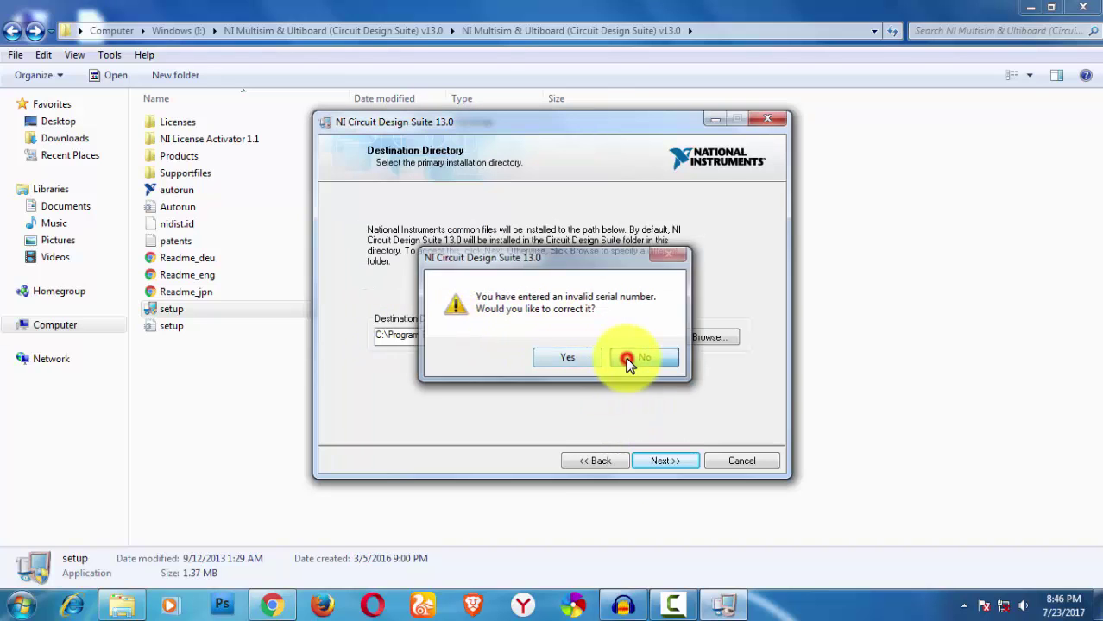
click(676, 464)
click(678, 465)
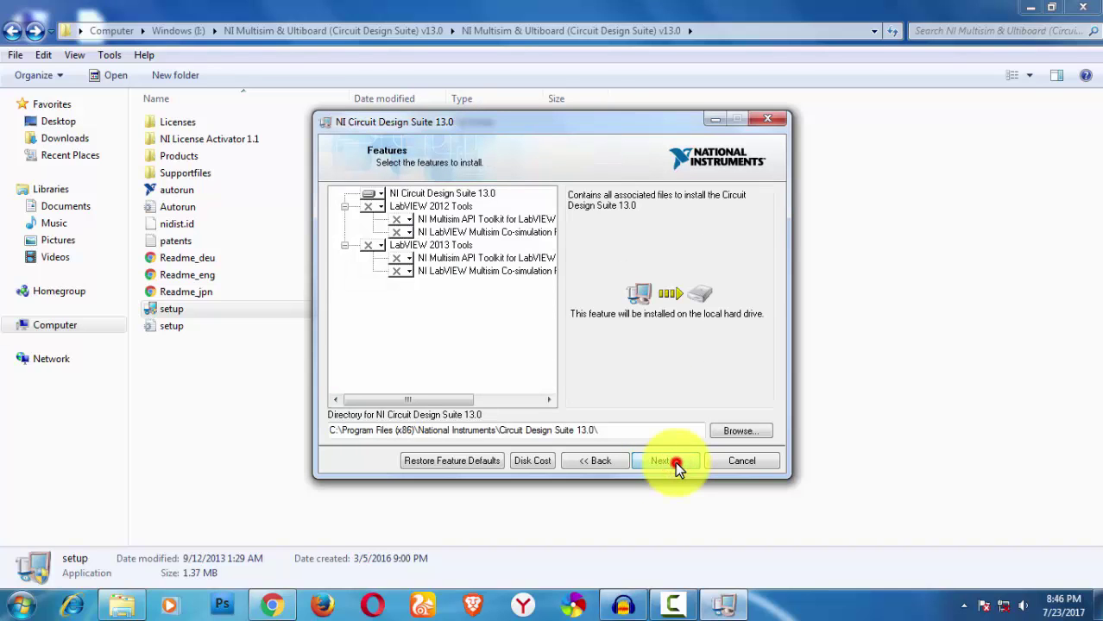
click(677, 464)
click(677, 463)
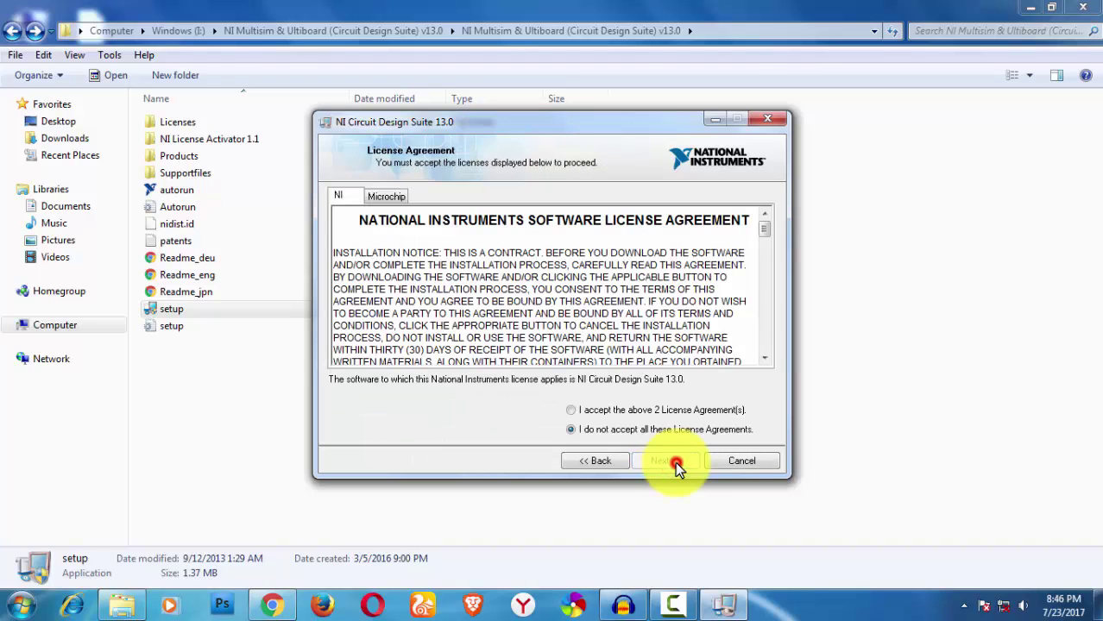
click(649, 413)
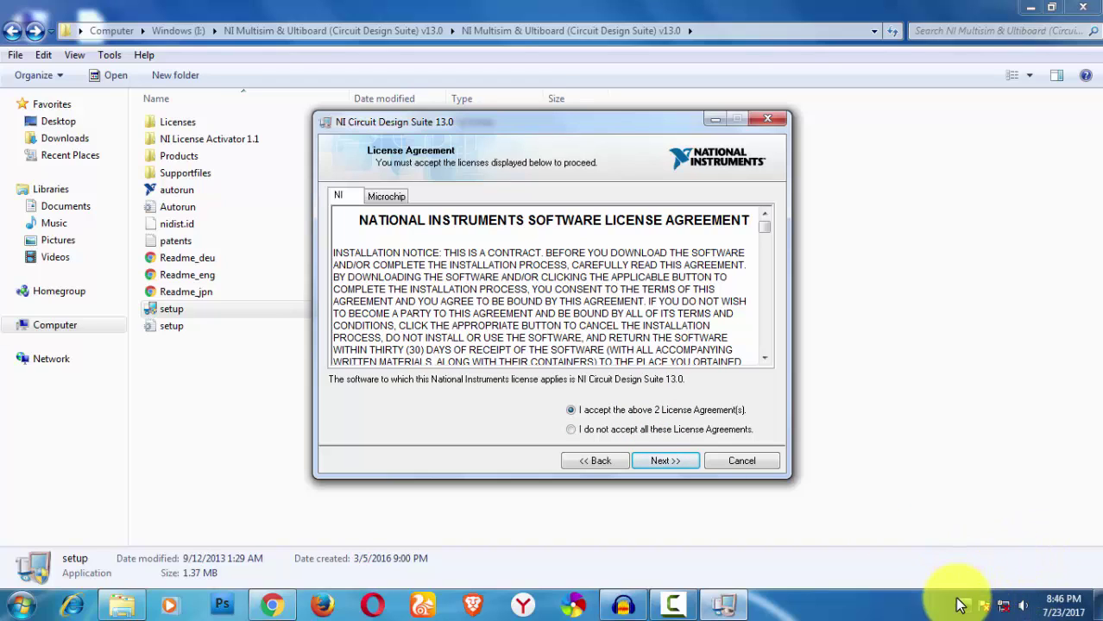
click(665, 460)
Start the installation and let it progress to about 70%
click(665, 461)
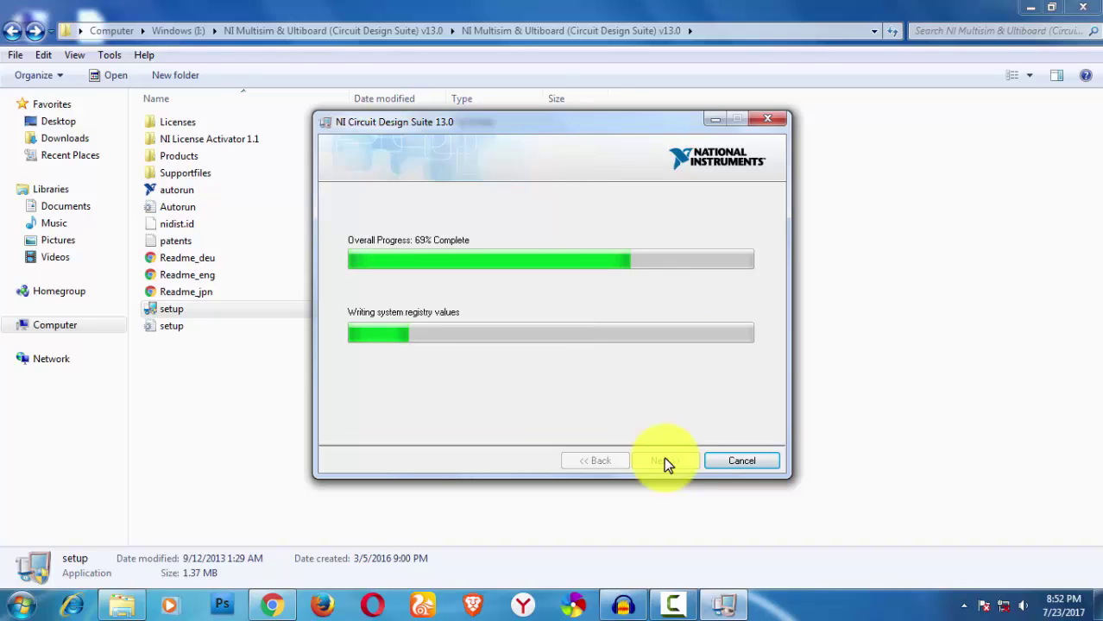
Finish and close the installer once installation is complete
click(674, 605)
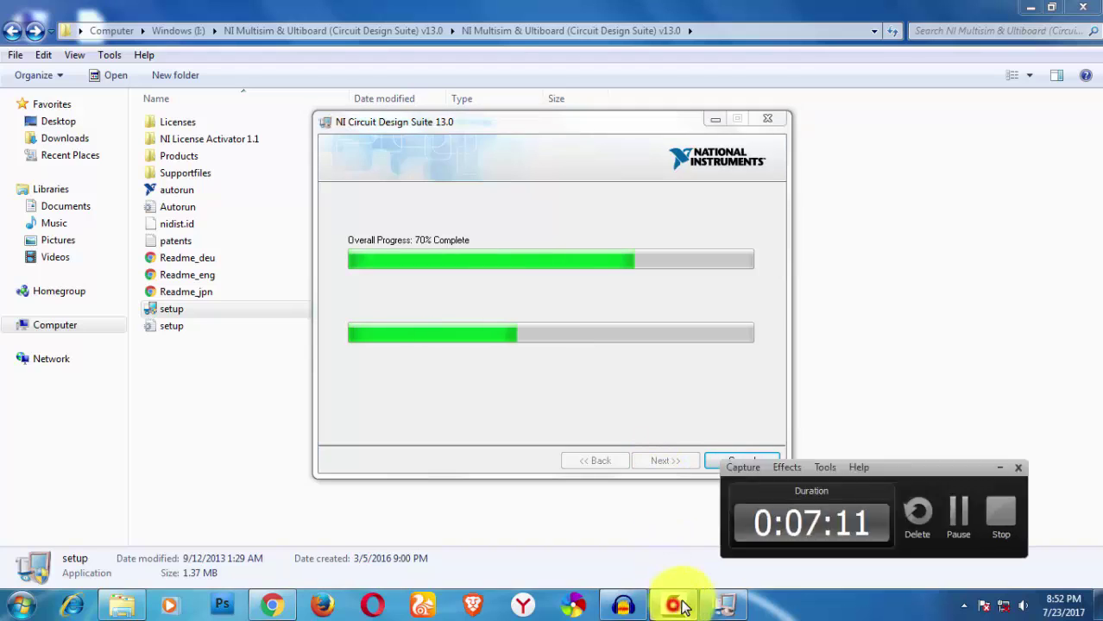
click(1023, 539)
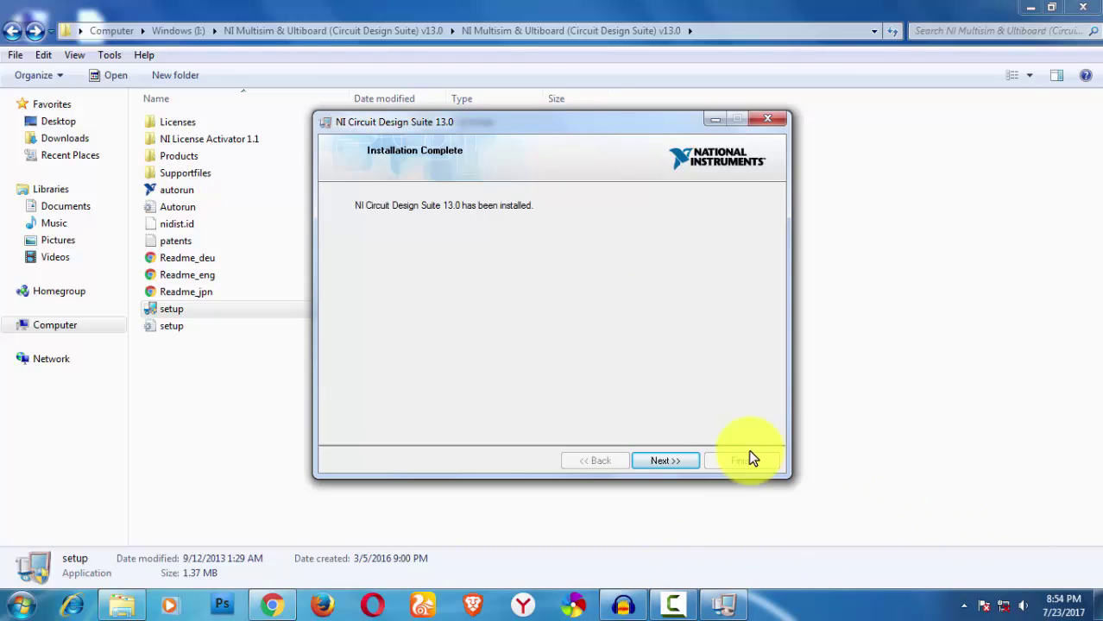
click(686, 462)
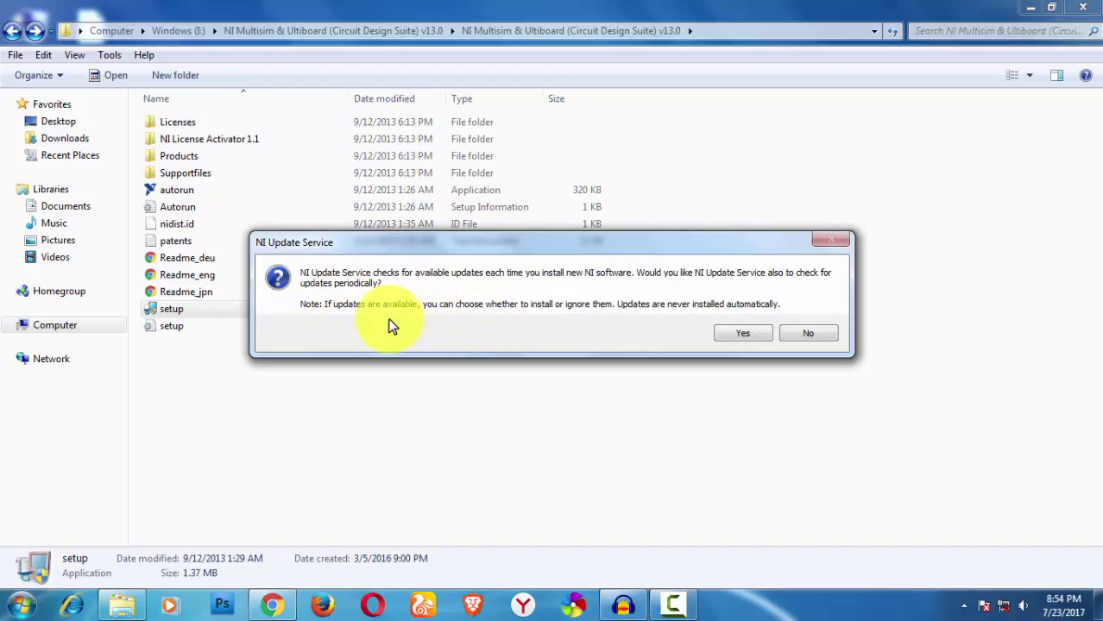
Decline periodic checks for NI updates
click(803, 333)
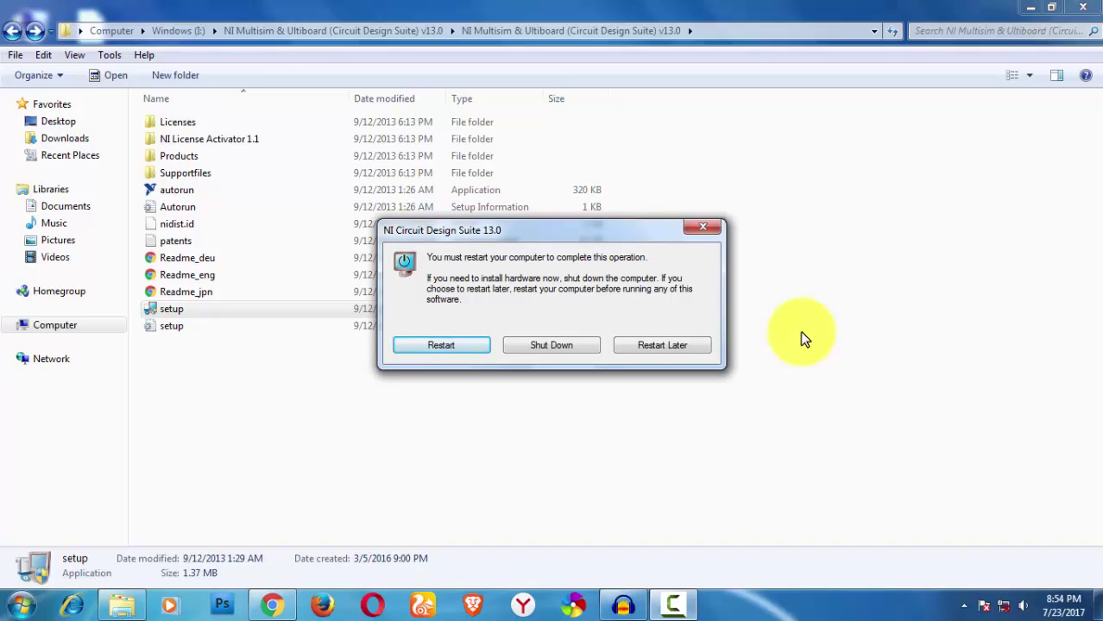
Postpone the computer restart and open the NI License Activator 1.1 folder
click(648, 347)
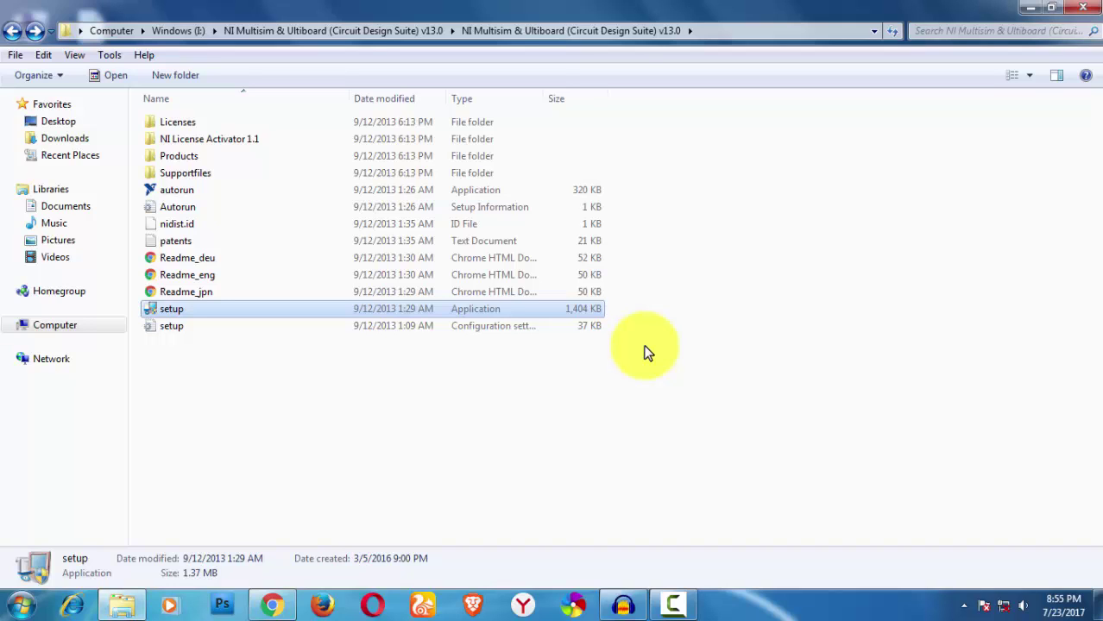
double_click(318, 139)
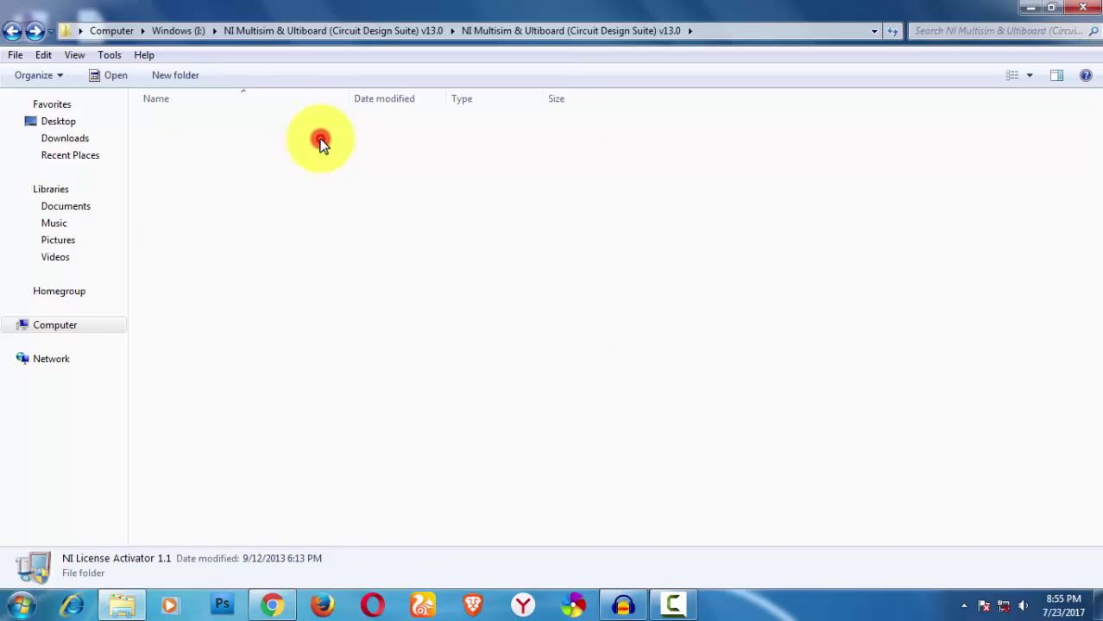
Launch NI License Activator and activate Multisim Full and Power Pro, Ultiboard Power Pro and Full editions
double_click(313, 128)
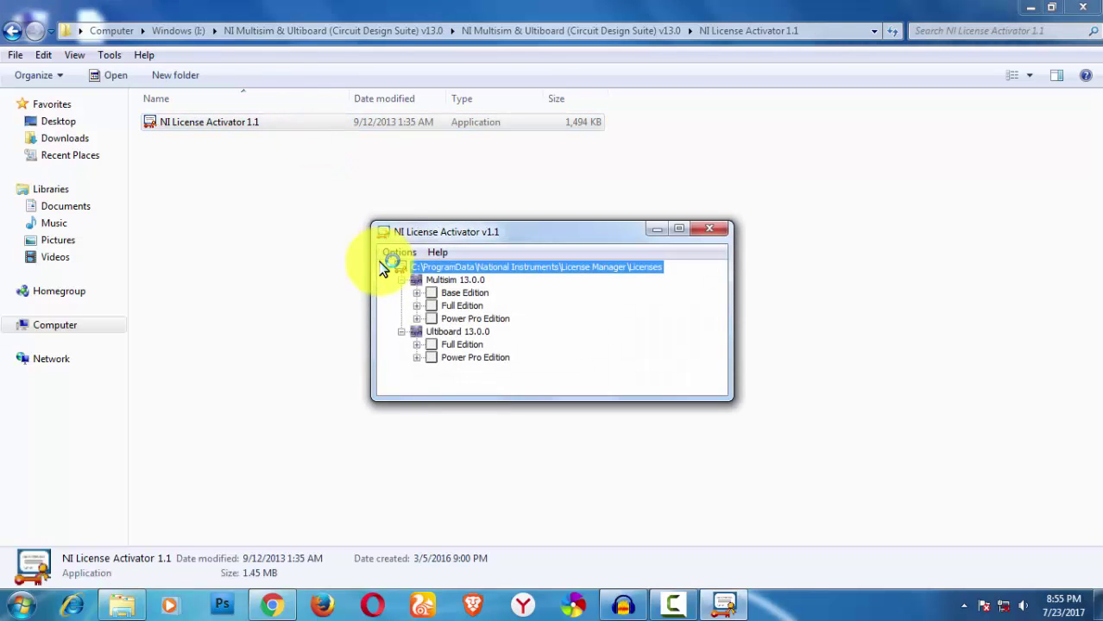
click(434, 292)
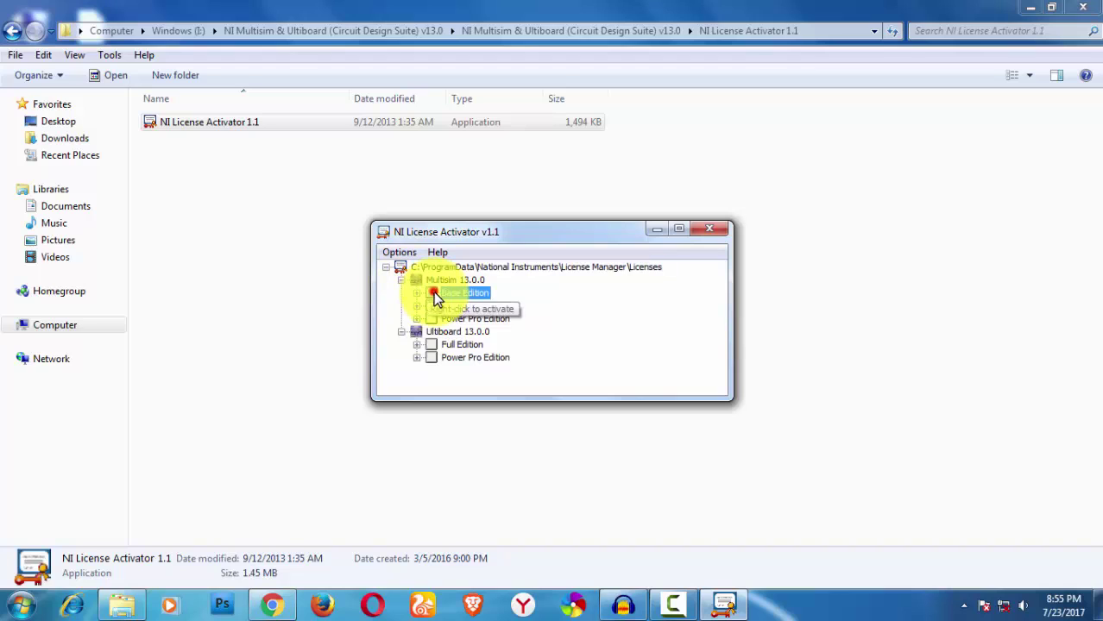
click(423, 306)
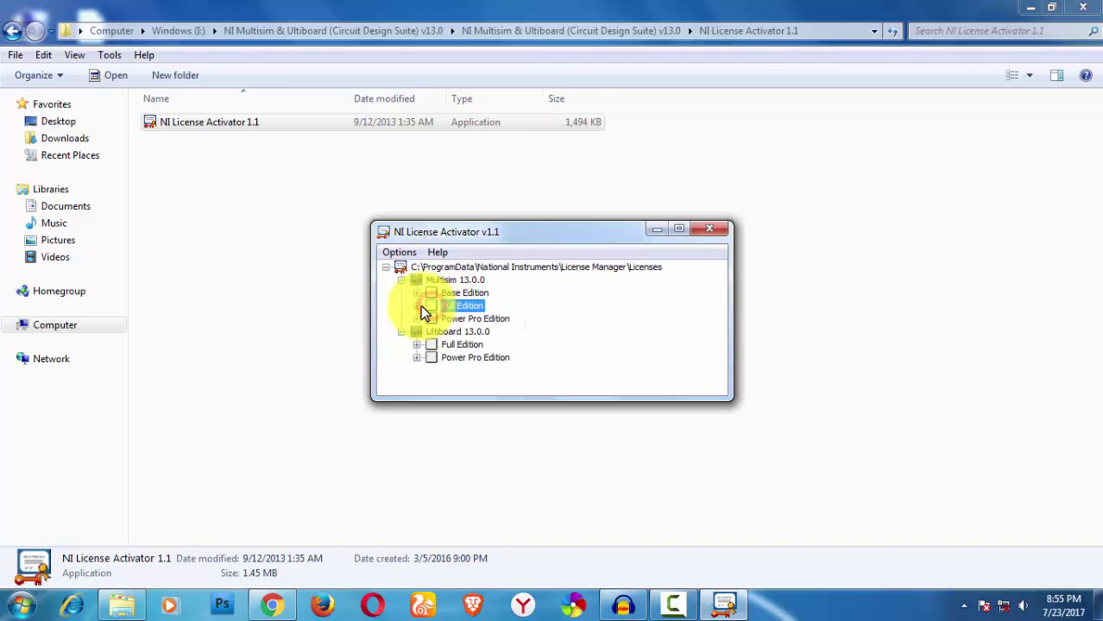
click(476, 315)
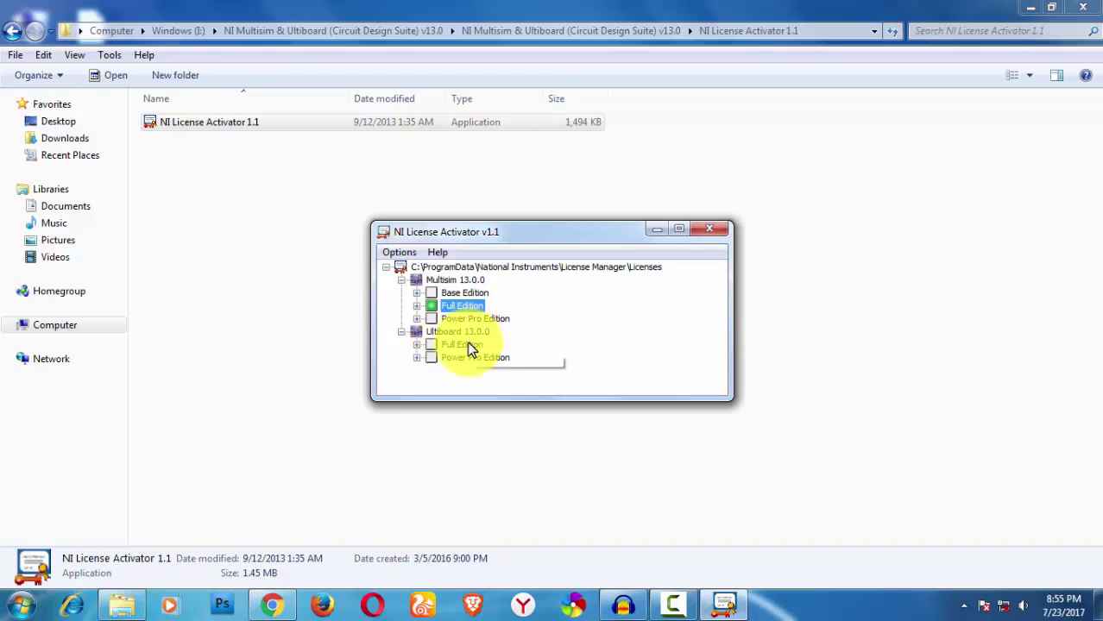
right_click(451, 321)
click(499, 331)
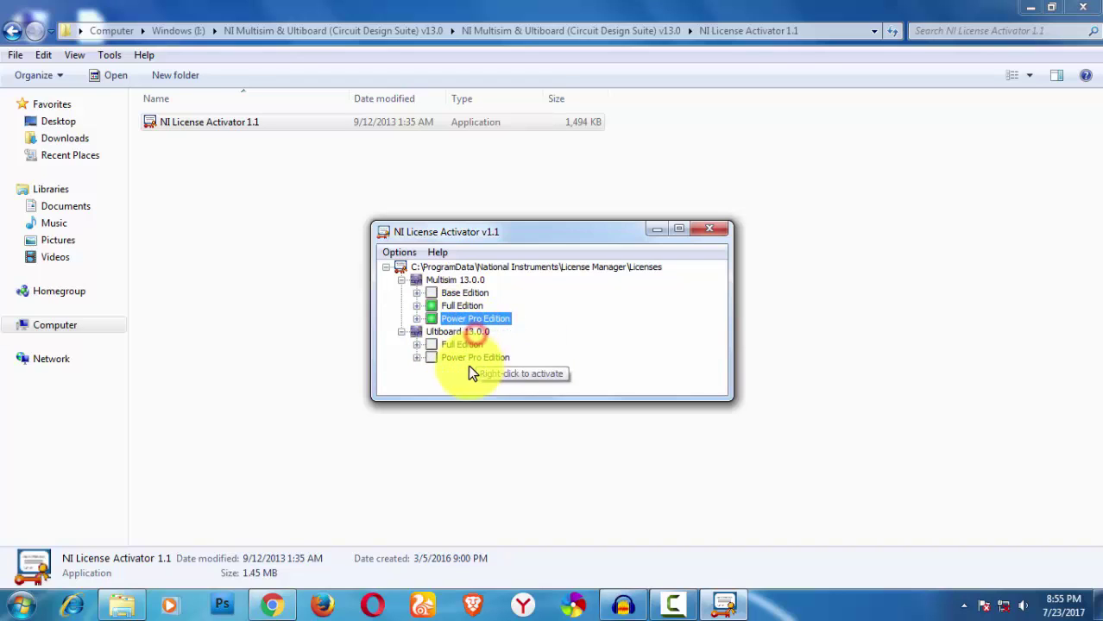
right_click(471, 358)
click(475, 361)
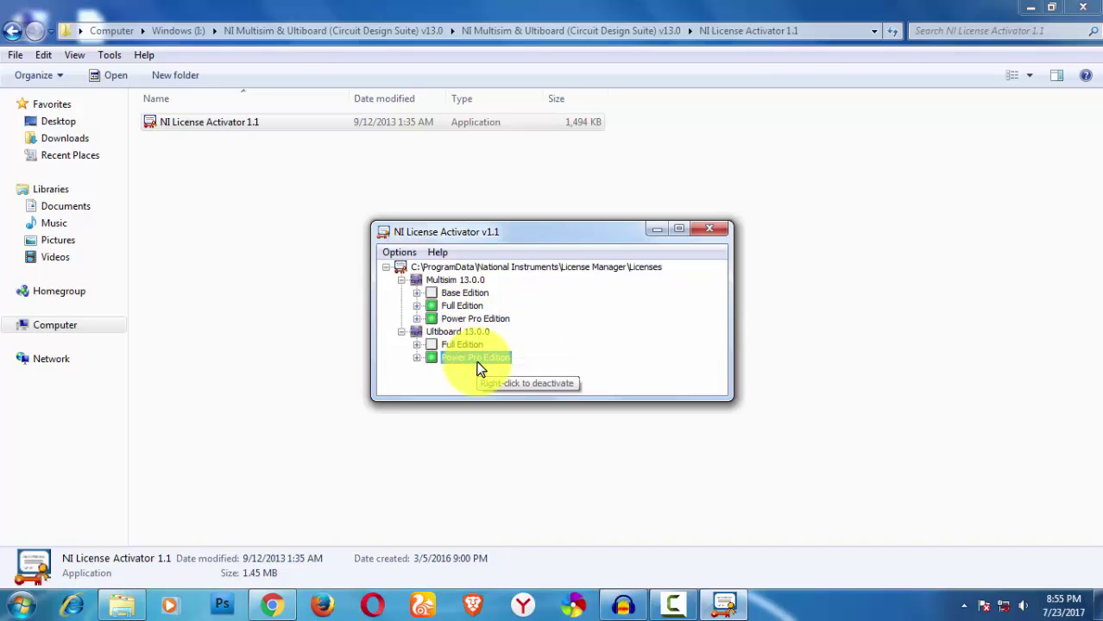
right_click(466, 342)
click(516, 354)
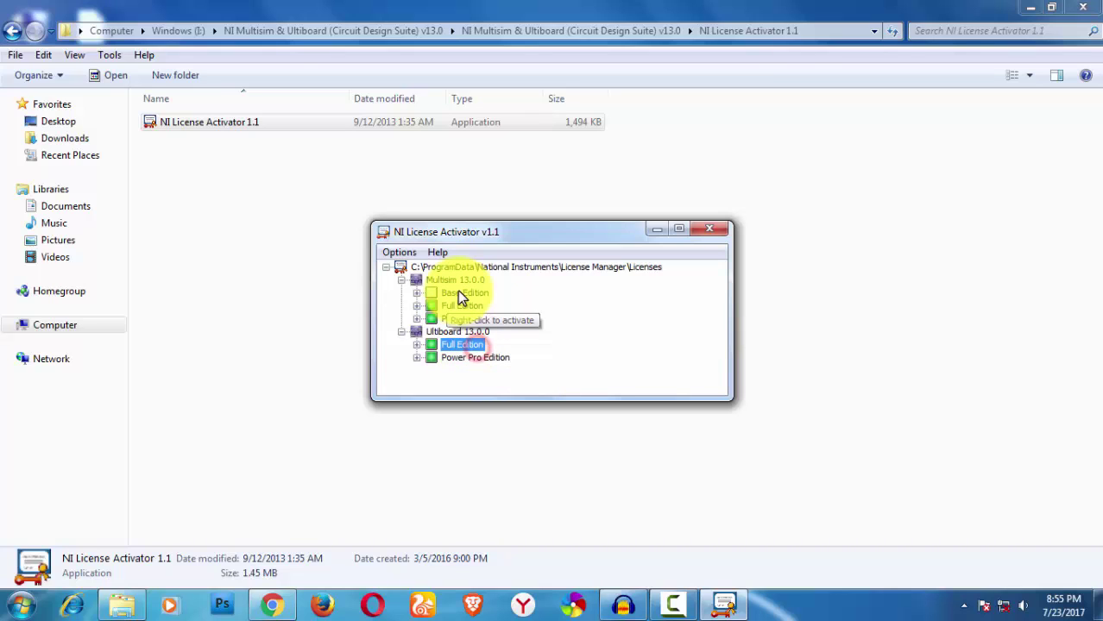
Generate a serial number from Options, activate the licences, and close the activator
click(398, 252)
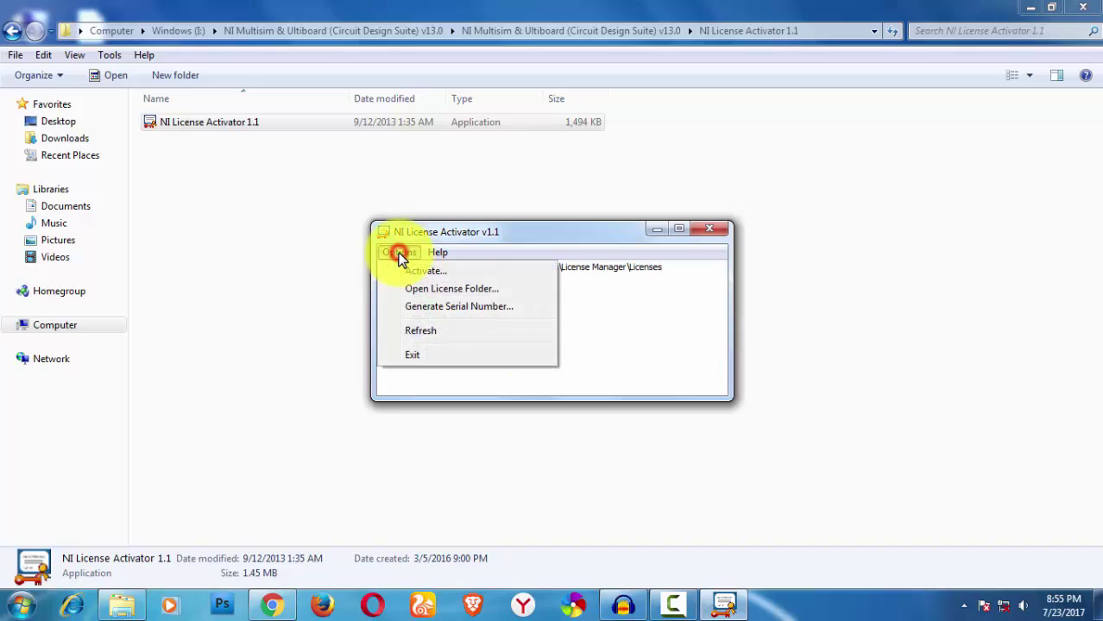
click(439, 278)
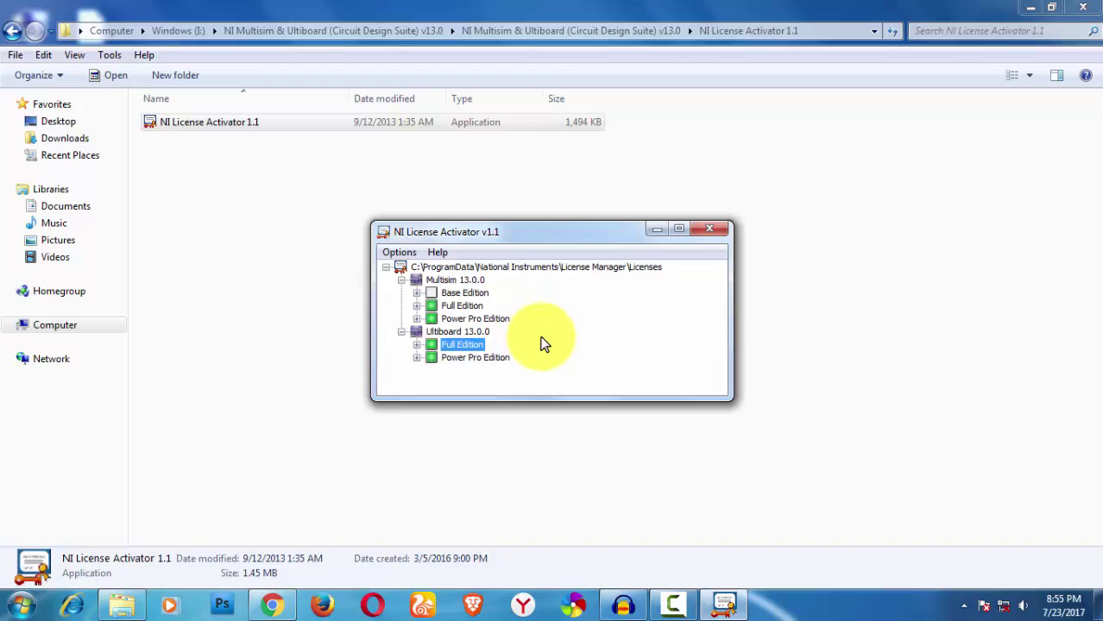
click(401, 252)
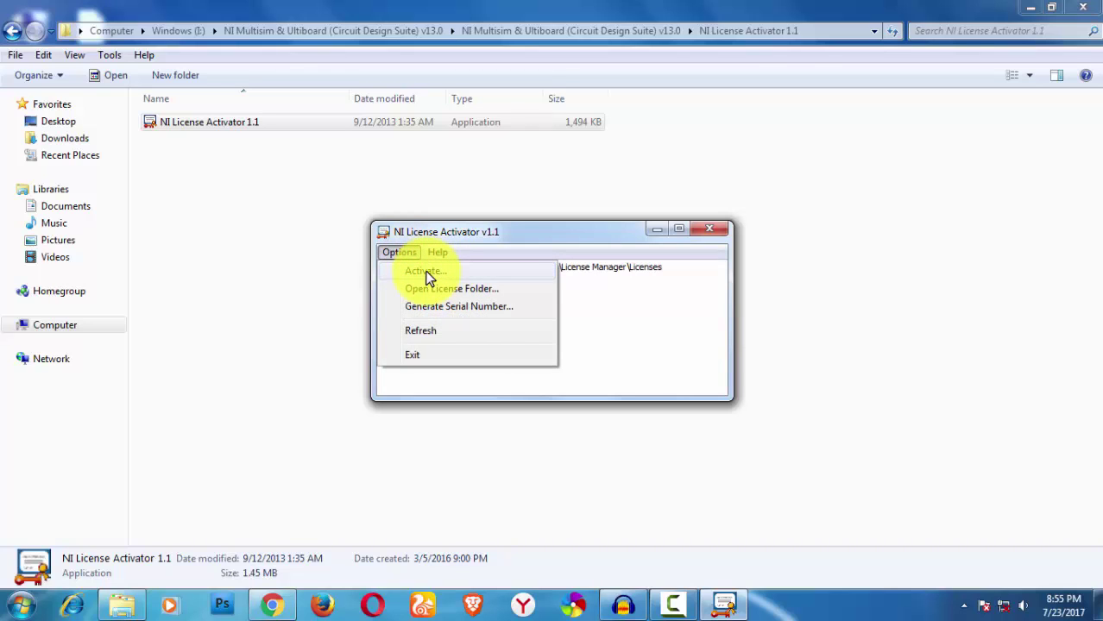
click(449, 307)
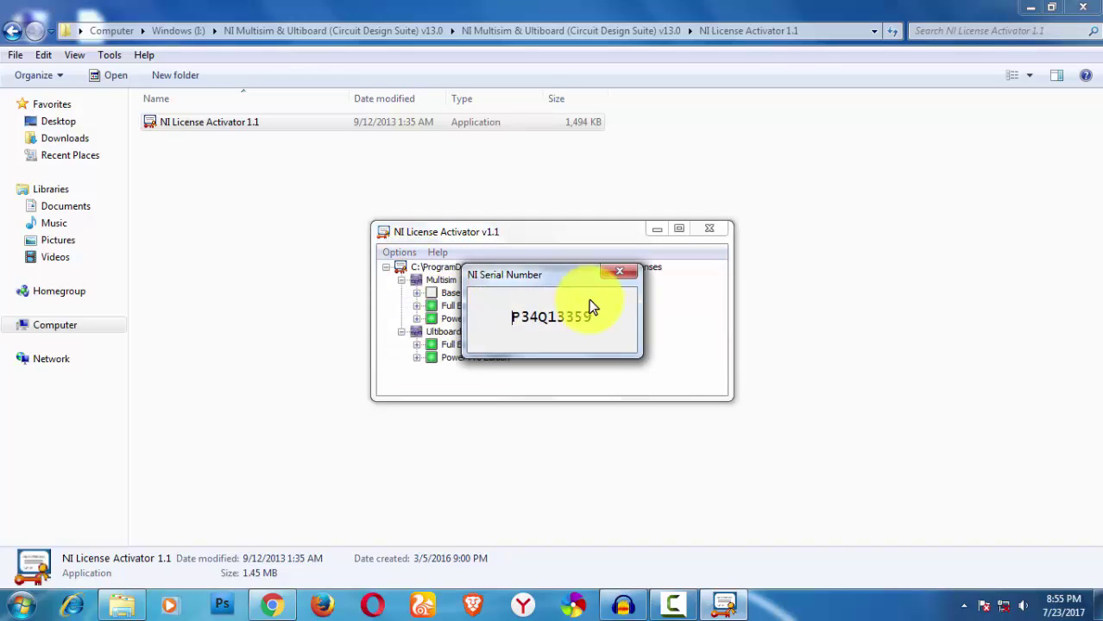
double_click(615, 320)
click(620, 272)
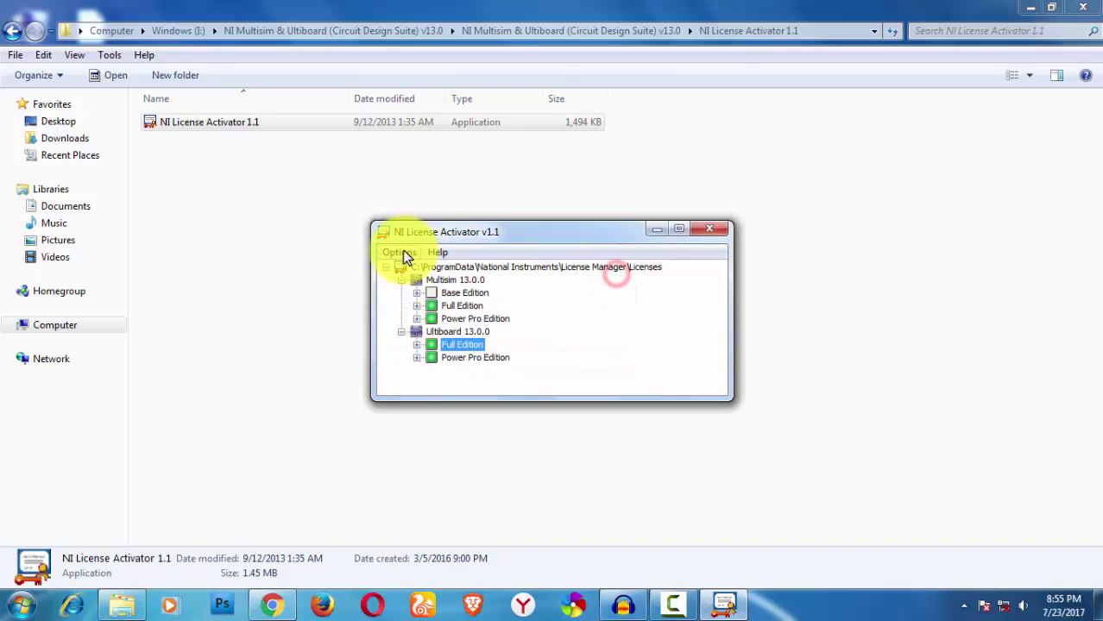
click(404, 255)
click(418, 266)
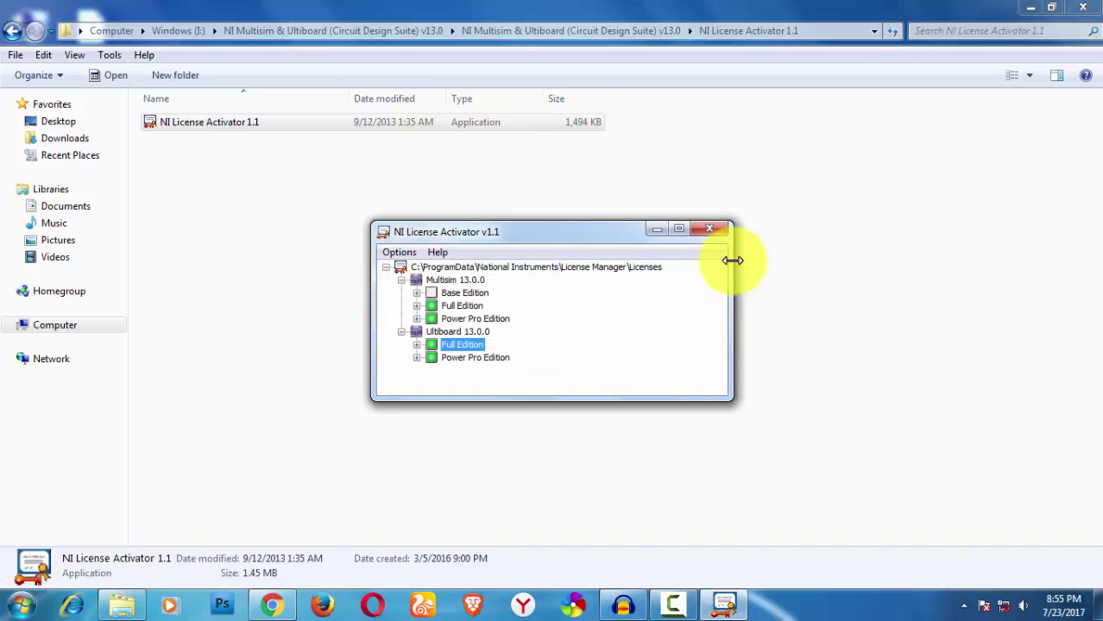
click(715, 230)
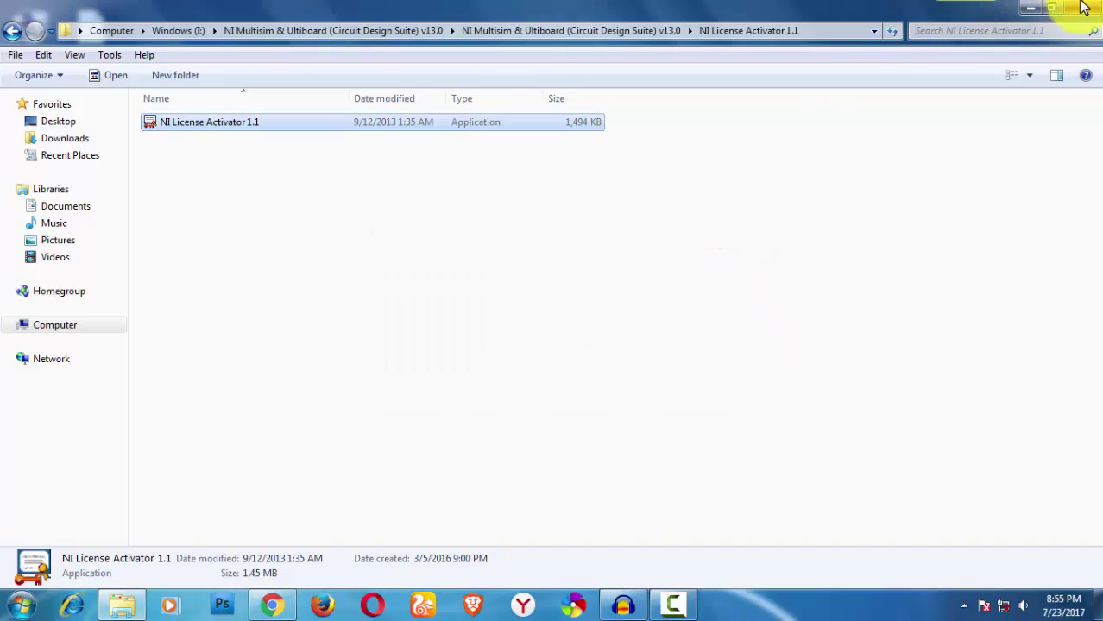
Minimize Explorer and start Multisim 13.0 from National Instruments > Circuit Design Suite 13.0
click(1032, 7)
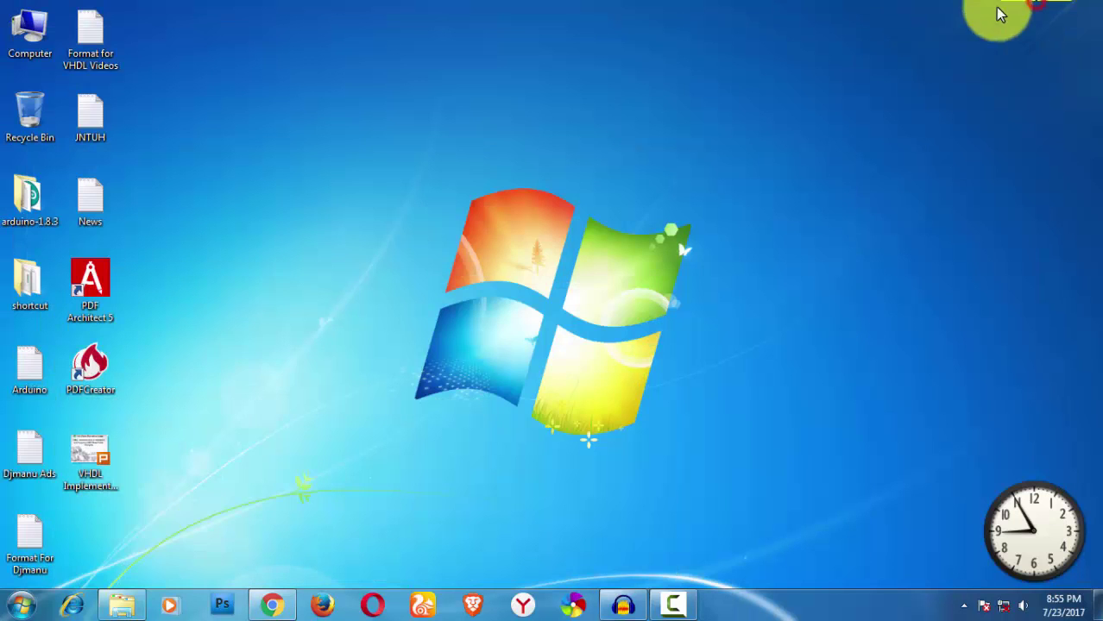
click(23, 607)
click(37, 530)
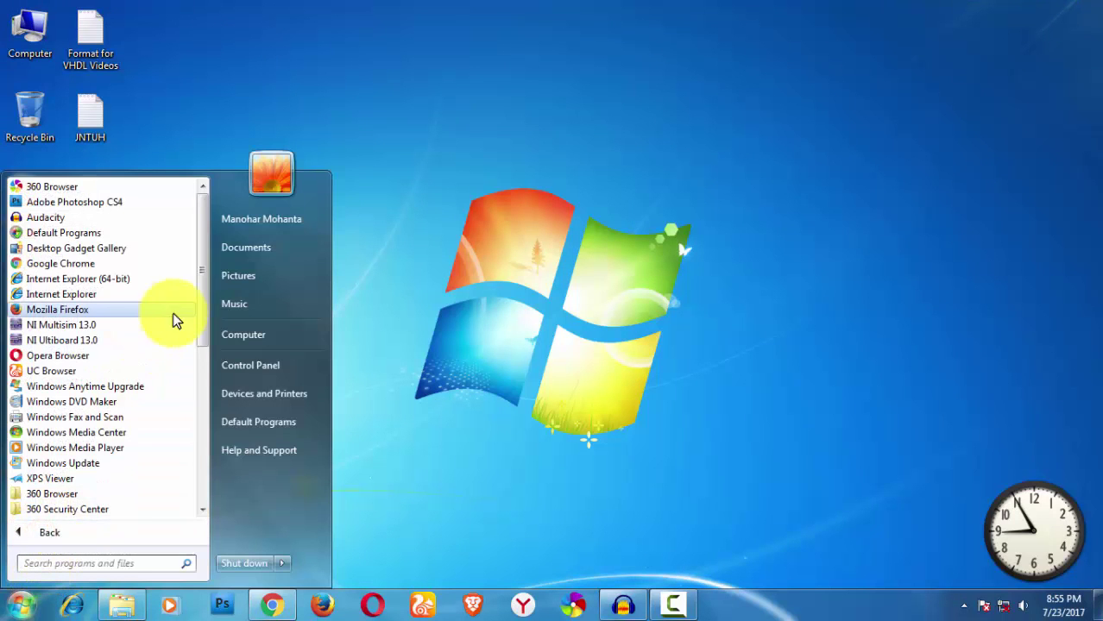
drag(206, 300, 205, 447)
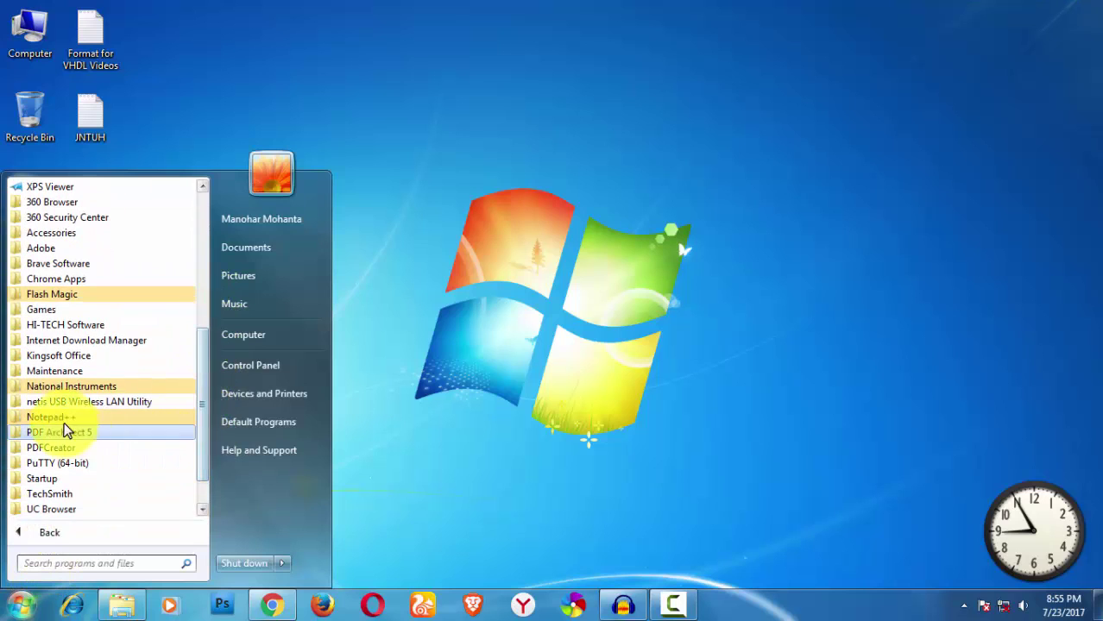
click(96, 388)
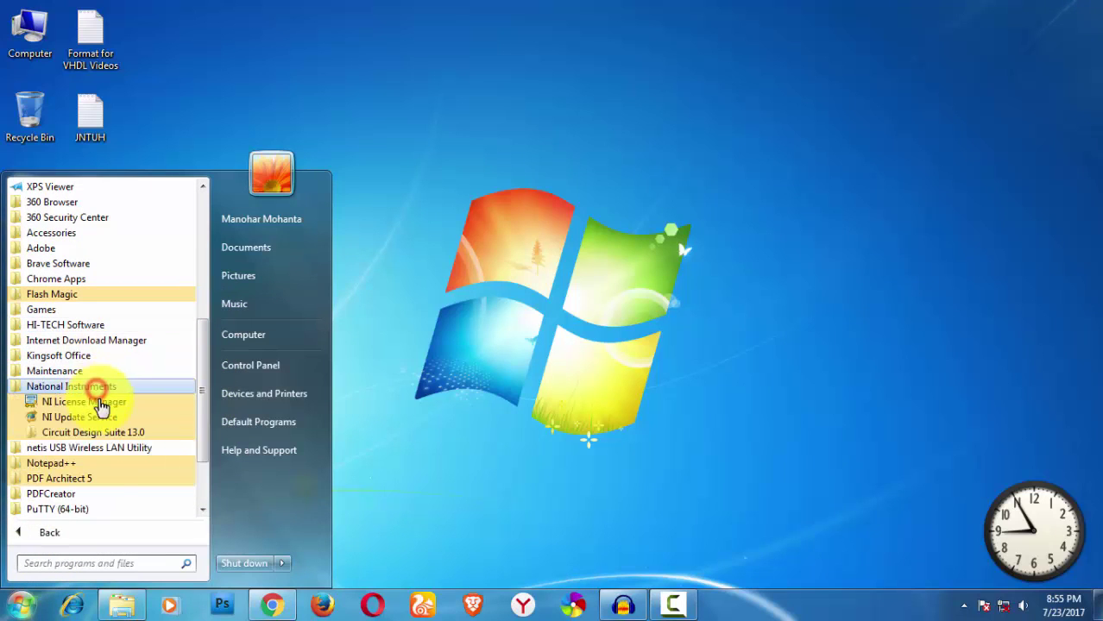
click(95, 431)
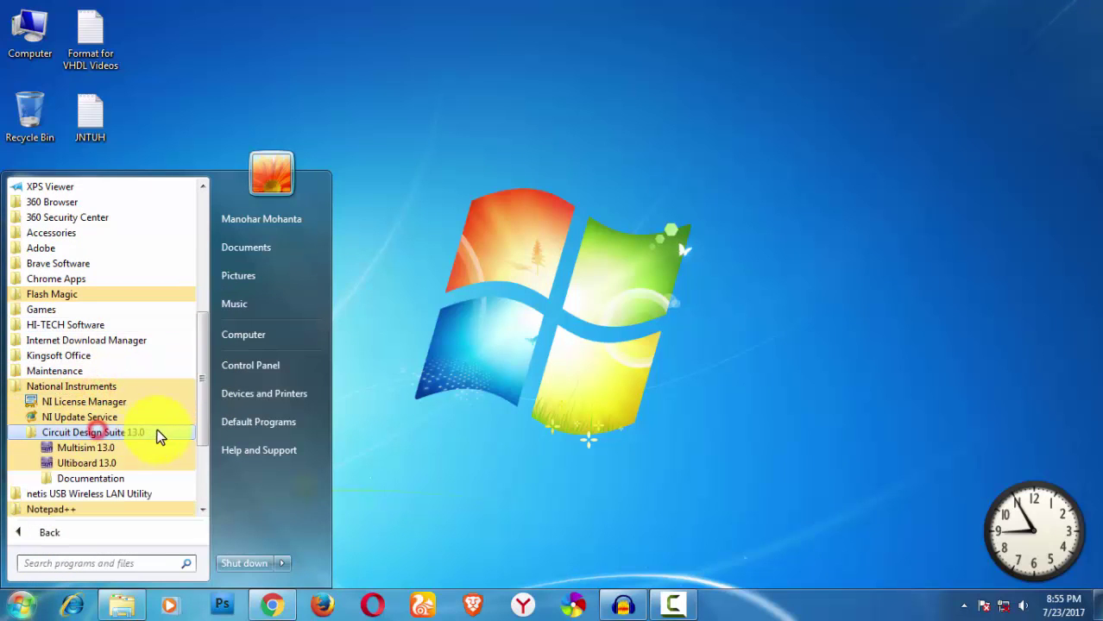
click(114, 449)
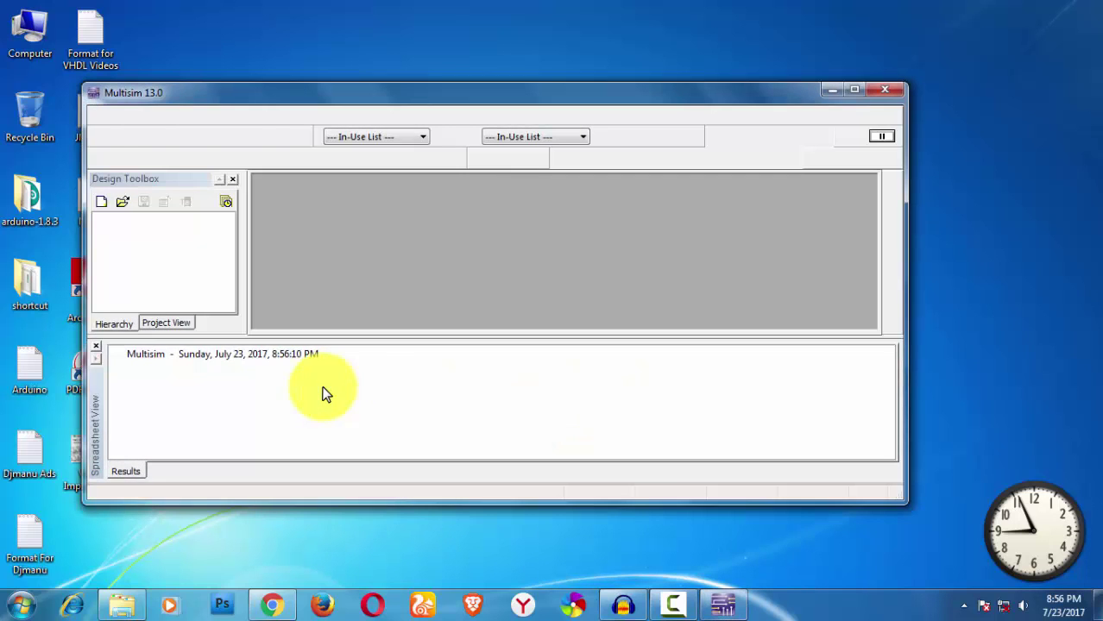
Maximize Multisim and confirm in About Multisim it is Power Pro Edition, version 13.0.0
click(853, 90)
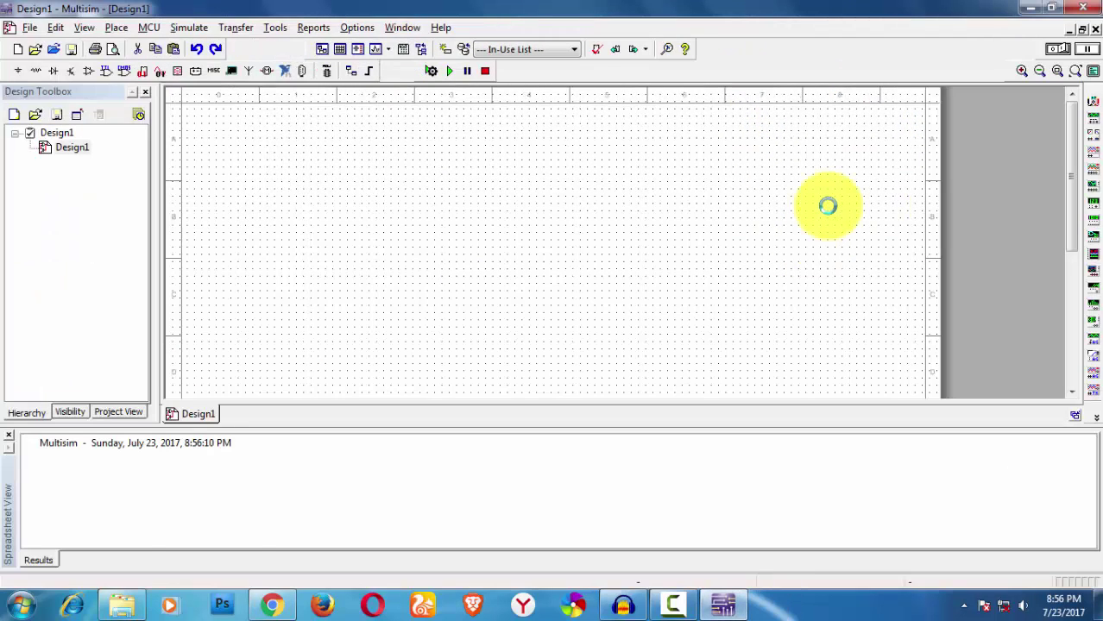
click(442, 28)
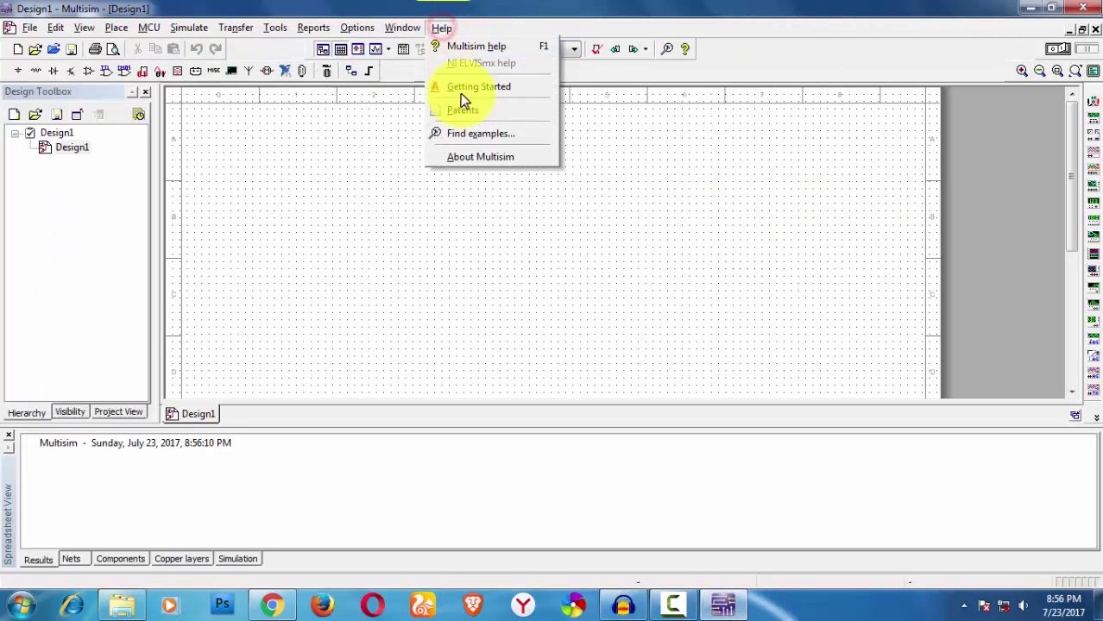
click(496, 155)
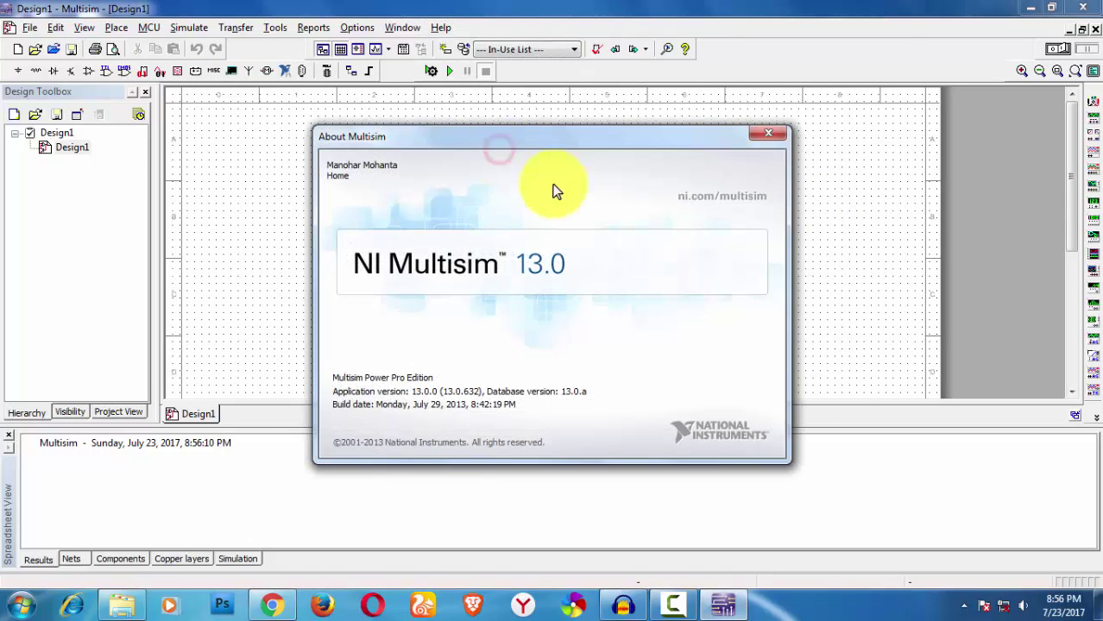